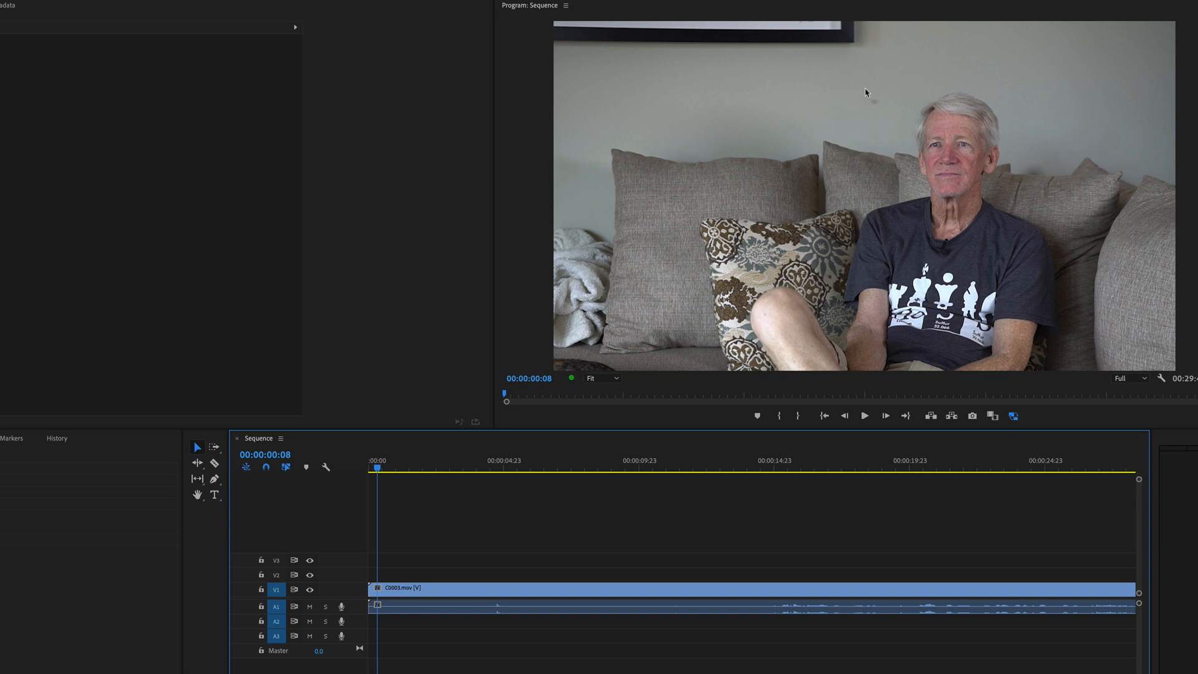
- Play the opening seconds of the clip to examine the moving speck on the wall, and return the playhead to the start
{"action": "key", "text": "Home"}
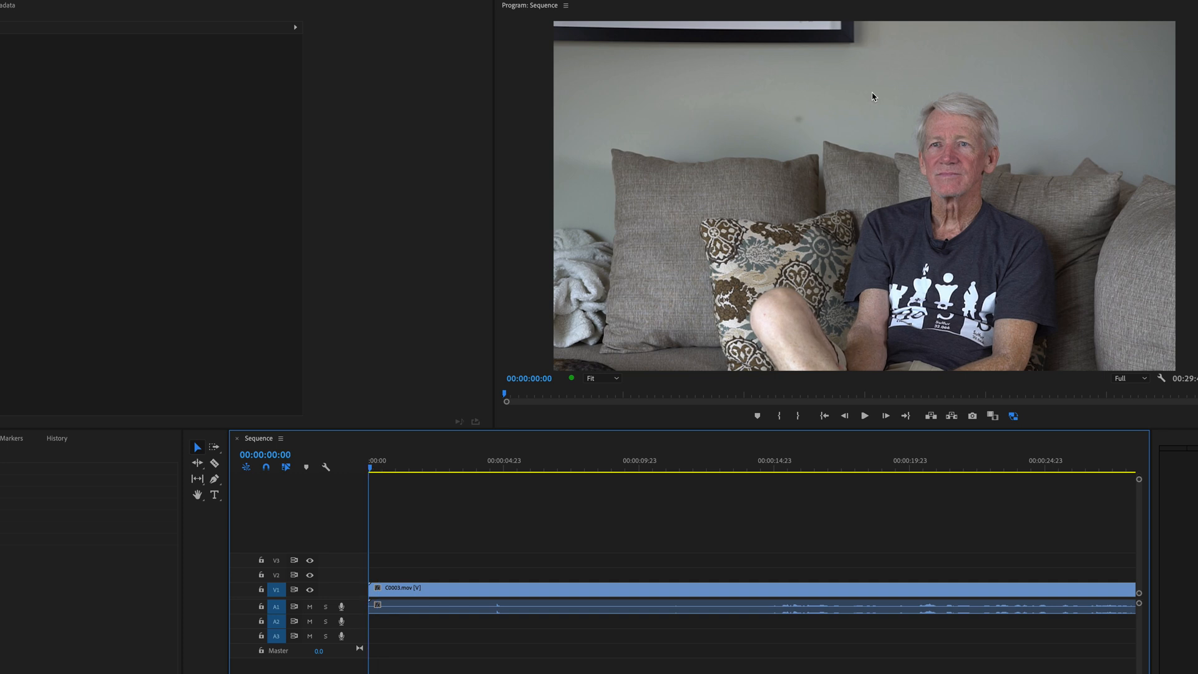
{"action": "key", "text": "space"}
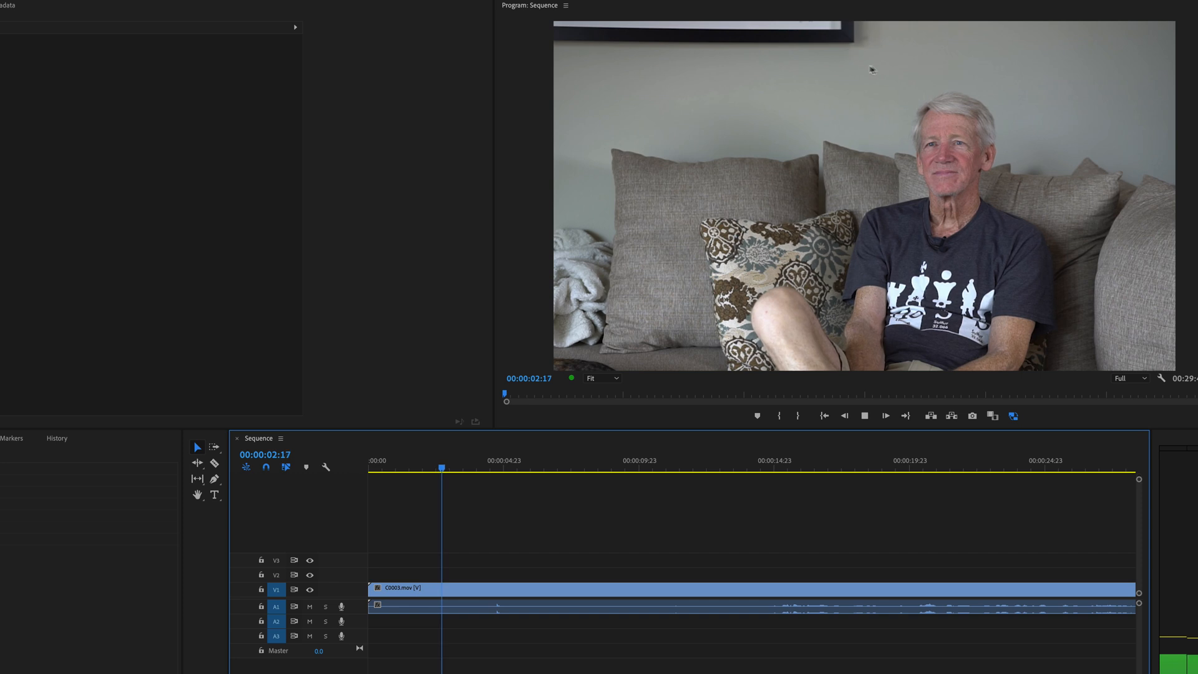
{"action": "key", "text": "space"}
{"action": "key", "text": "Home"}
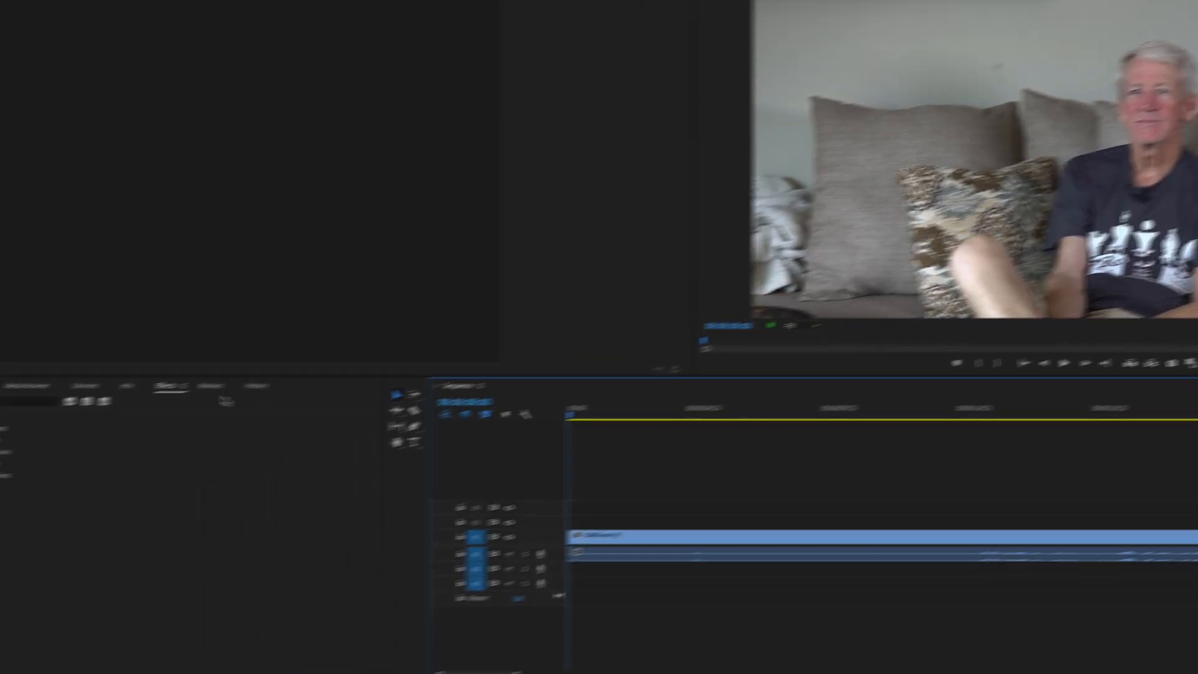
- Find the Crop video effect and apply it to the C0003.mov clip on V1
{"action": "left_click", "coordinate": [103, 382]}
{"action": "type", "text": "crop"}
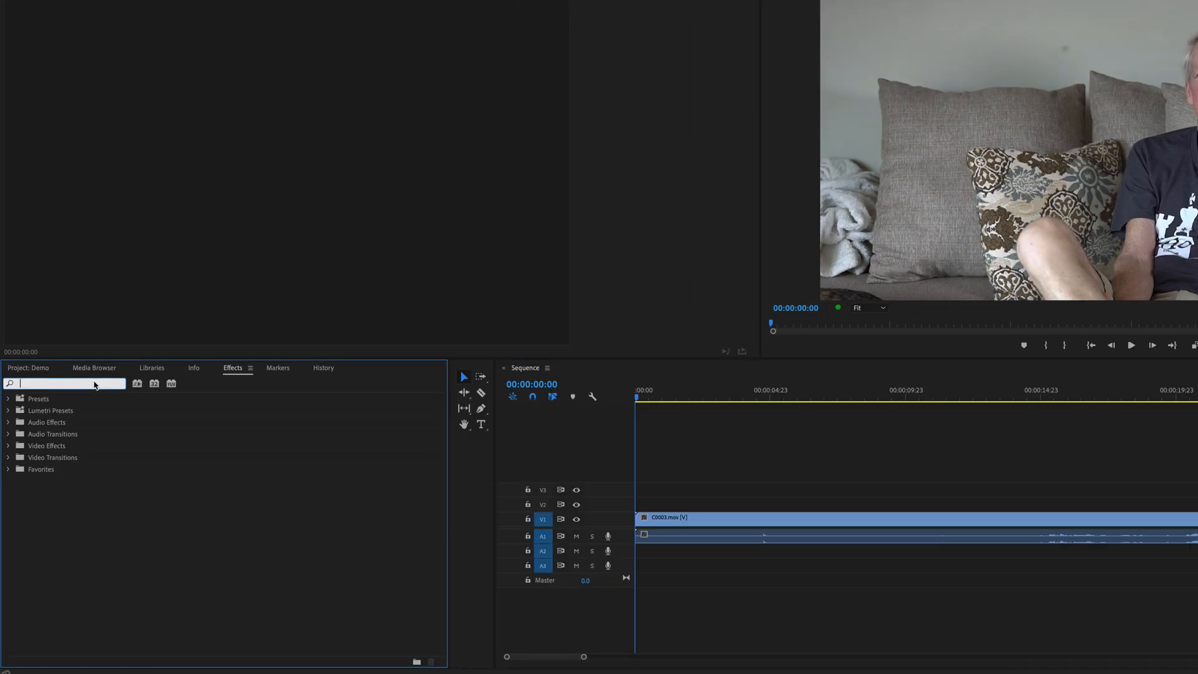
{"action": "left_click_drag", "start_coordinate": [28, 527], "coordinate": [655, 518]}
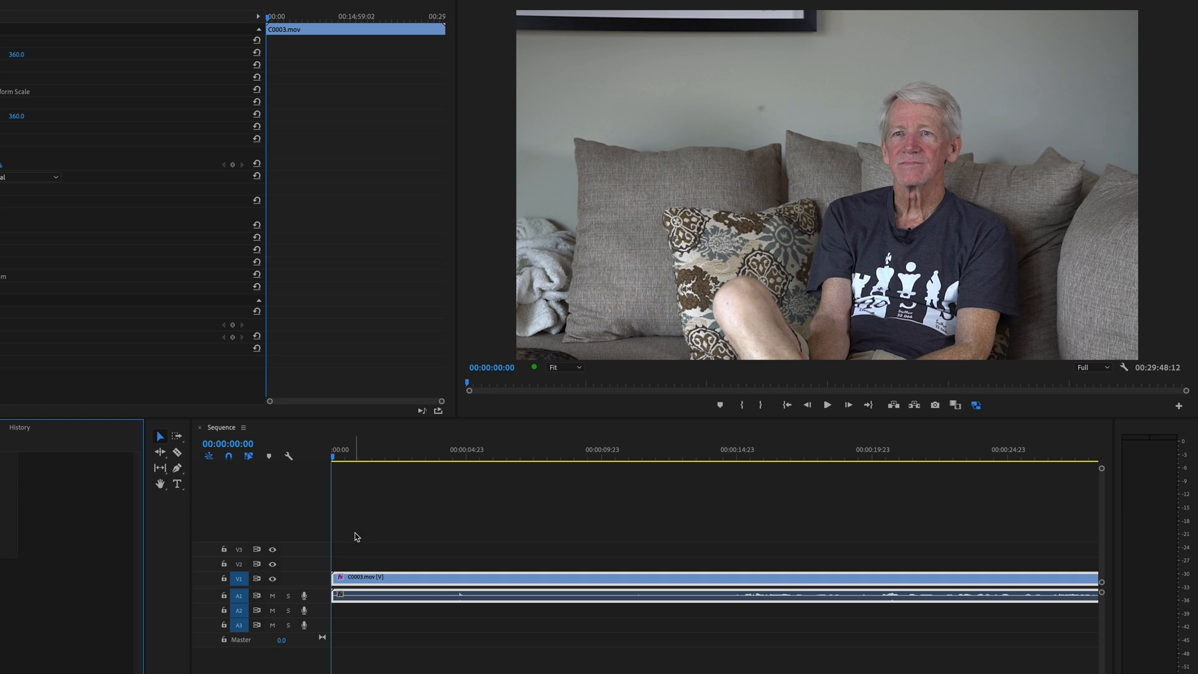
- Play the start of the sequence and park the playhead at 00:00:00:12, where the speck passes near the man's head
{"action": "left_click", "coordinate": [354, 537]}
{"action": "key", "text": "space"}
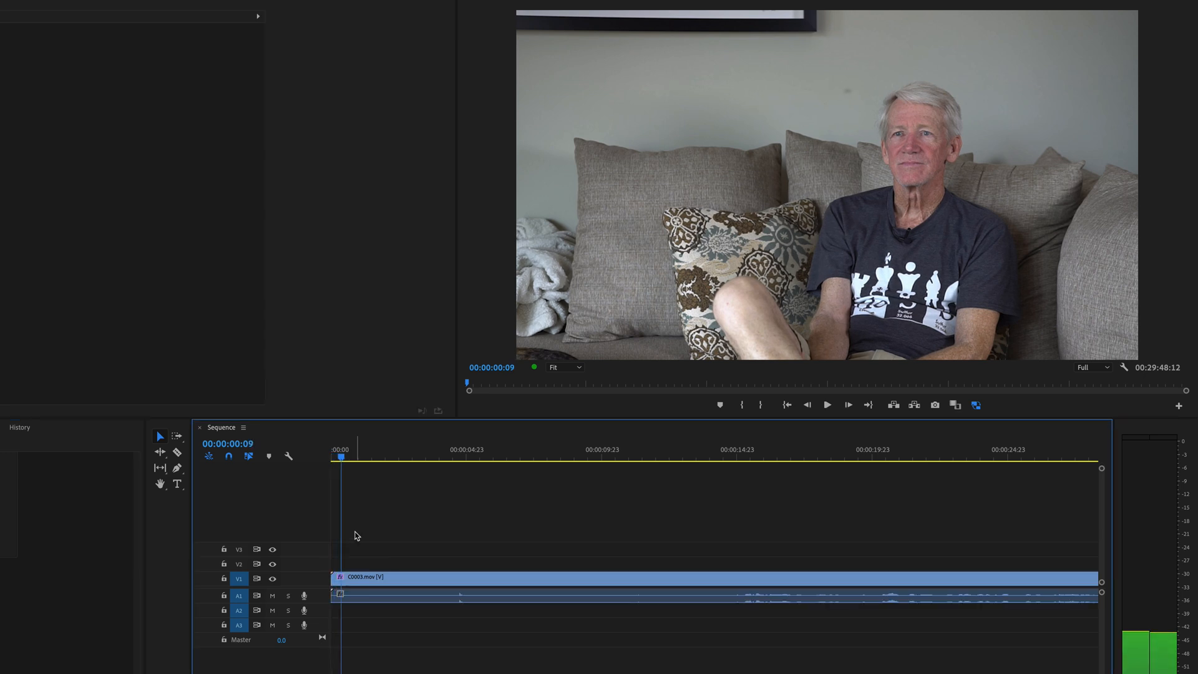
{"action": "key", "text": "Left"}
{"action": "key", "text": "Left"}
{"action": "key", "text": "Right"}
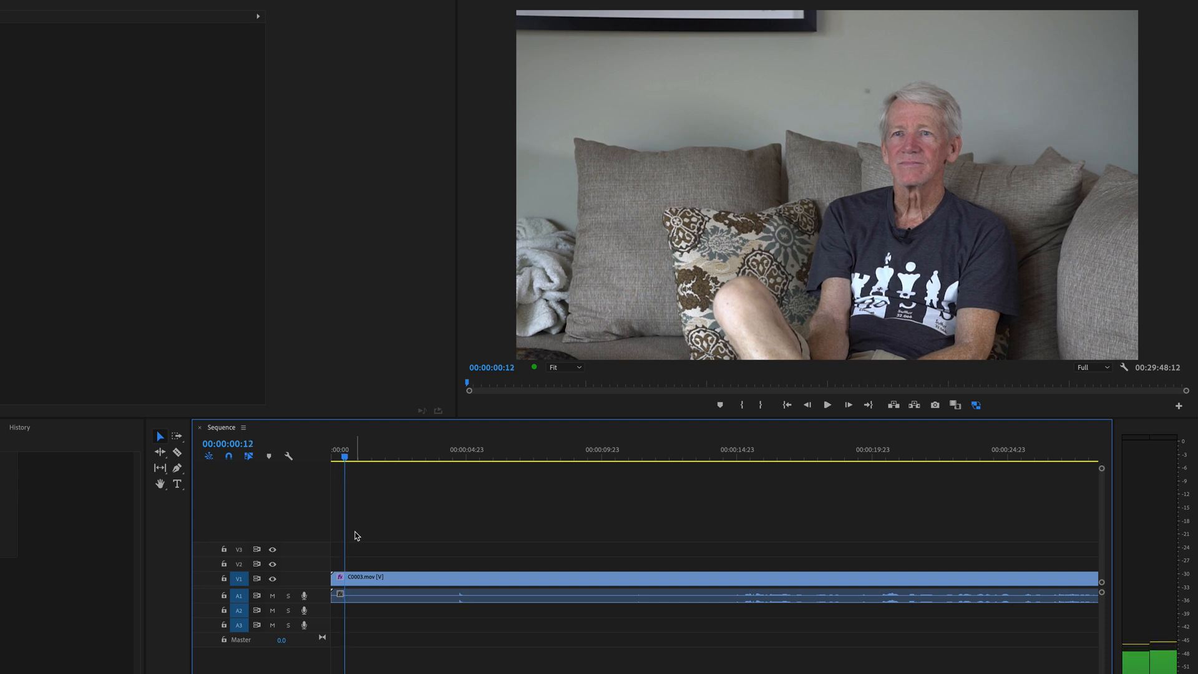
- Draw a closed free-form Crop mask around the seated man, from his raised knee over his head and down his other side
{"action": "left_click", "coordinate": [367, 579]}
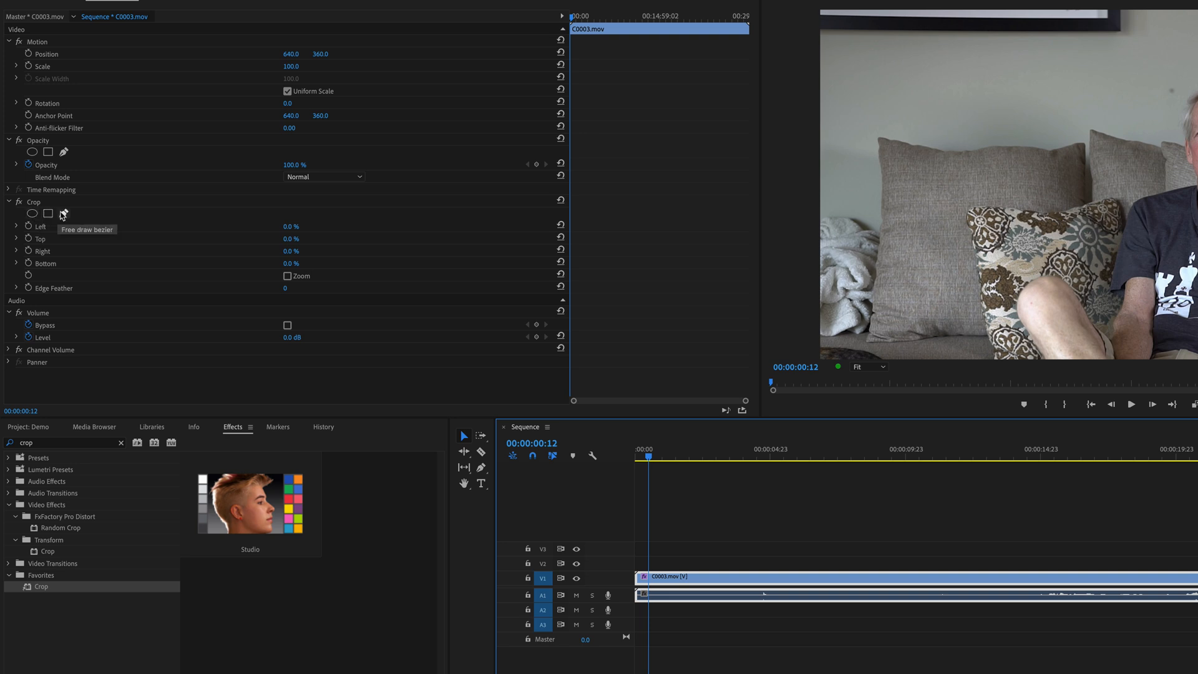
{"action": "left_click", "coordinate": [61, 214]}
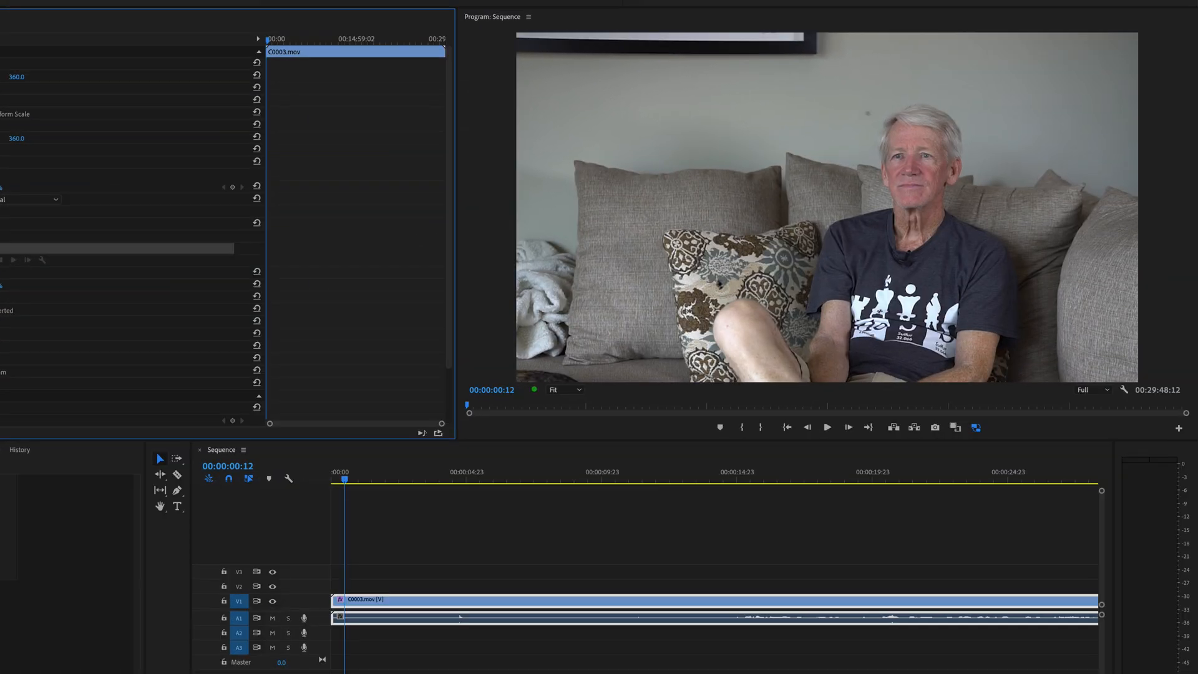
{"action": "left_click", "coordinate": [703, 351]}
{"action": "left_click", "coordinate": [701, 317]}
{"action": "left_click", "coordinate": [703, 287]}
{"action": "left_click", "coordinate": [741, 285]}
{"action": "left_click", "coordinate": [776, 293]}
{"action": "left_click", "coordinate": [796, 288]}
{"action": "left_click", "coordinate": [807, 254]}
{"action": "left_click", "coordinate": [811, 229]}
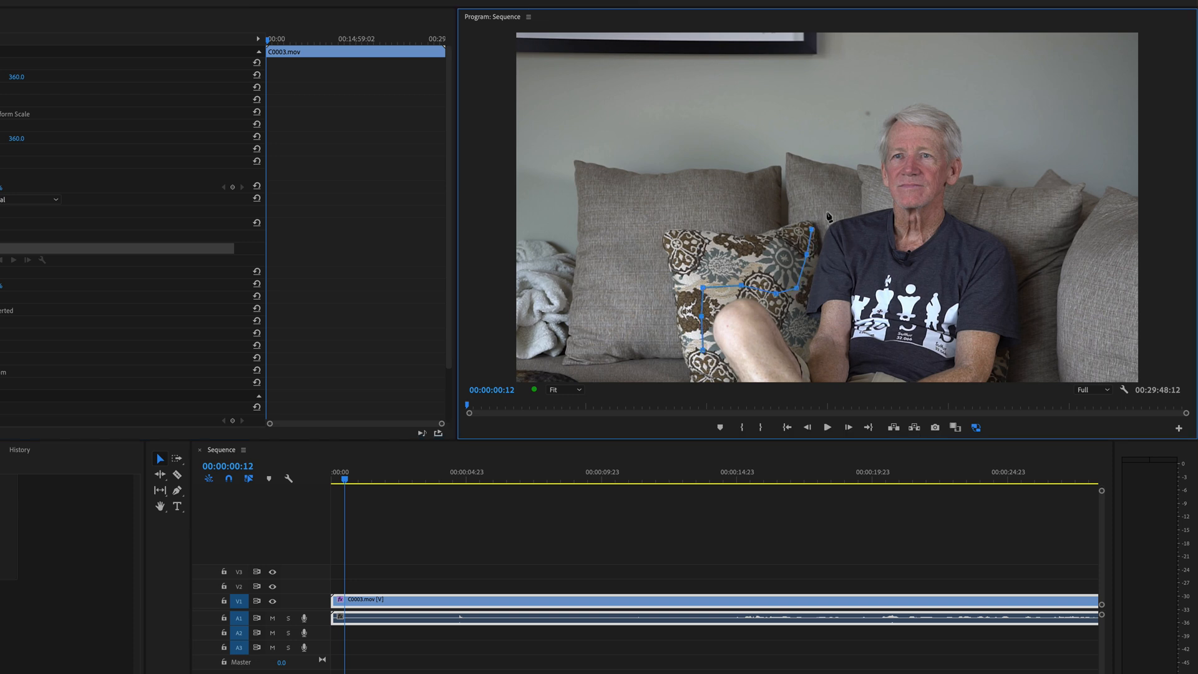
{"action": "left_click", "coordinate": [827, 212]}
{"action": "left_click", "coordinate": [842, 203]}
{"action": "left_click", "coordinate": [862, 189]}
{"action": "left_click", "coordinate": [872, 162]}
{"action": "left_click", "coordinate": [872, 136]}
{"action": "left_click", "coordinate": [879, 113]}
{"action": "left_click", "coordinate": [904, 92]}
{"action": "left_click", "coordinate": [940, 94]}
{"action": "left_click", "coordinate": [964, 110]}
{"action": "left_click", "coordinate": [978, 138]}
{"action": "left_click", "coordinate": [975, 171]}
{"action": "left_click", "coordinate": [967, 202]}
{"action": "left_click", "coordinate": [994, 223]}
{"action": "left_click", "coordinate": [1019, 241]}
{"action": "left_click", "coordinate": [1029, 281]}
{"action": "left_click", "coordinate": [1027, 333]}
{"action": "left_click", "coordinate": [1027, 375]}
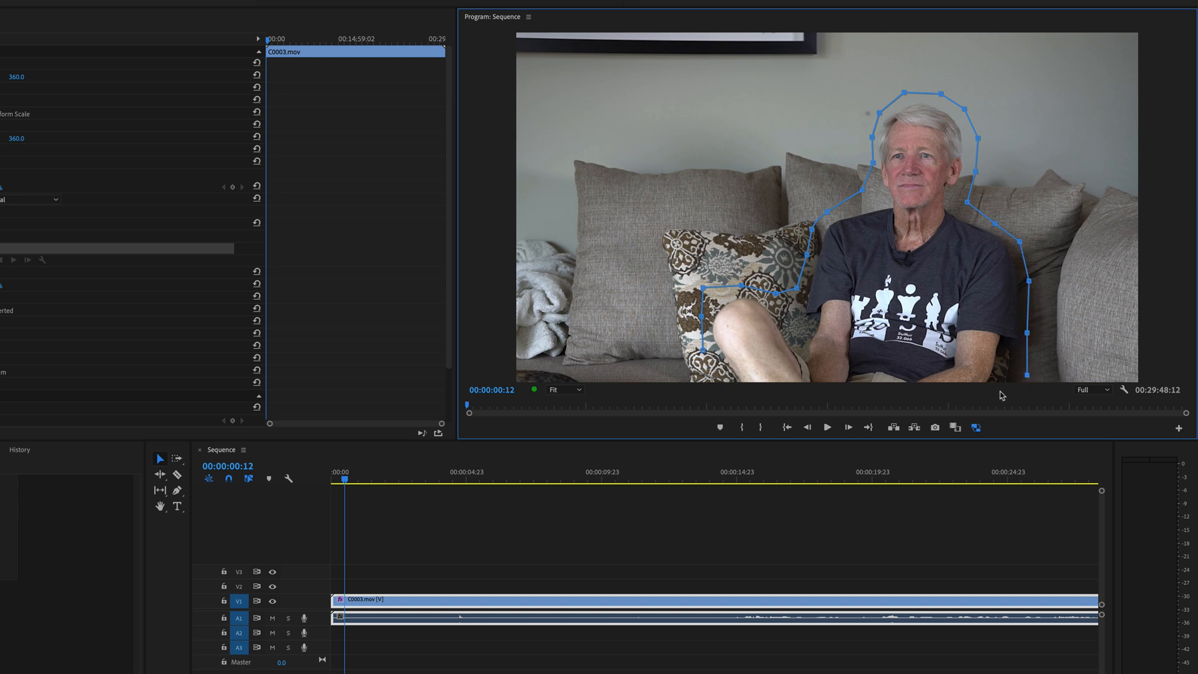
{"action": "left_click", "coordinate": [1083, 391]}
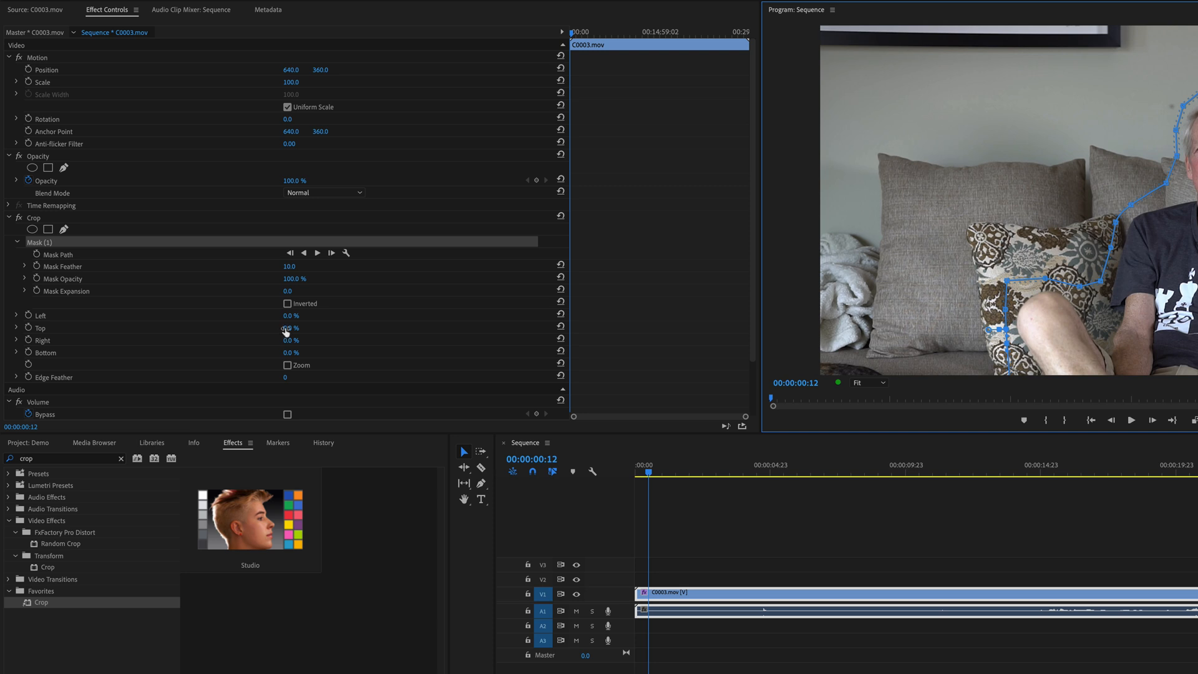
- Set the Crop effect's Top value to 100% and invert its mask
{"action": "left_click_drag", "start_coordinate": [286, 329], "coordinate": [314, 329]}
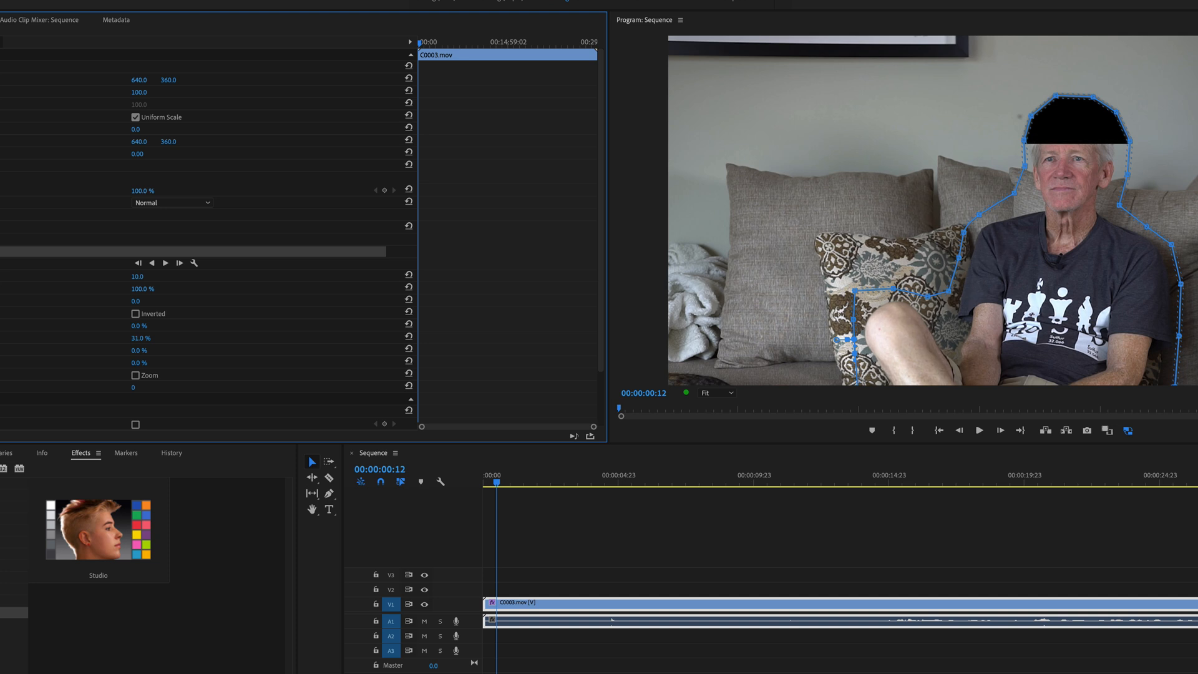
{"action": "left_click_drag", "start_coordinate": [167, 338], "coordinate": [203, 338]}
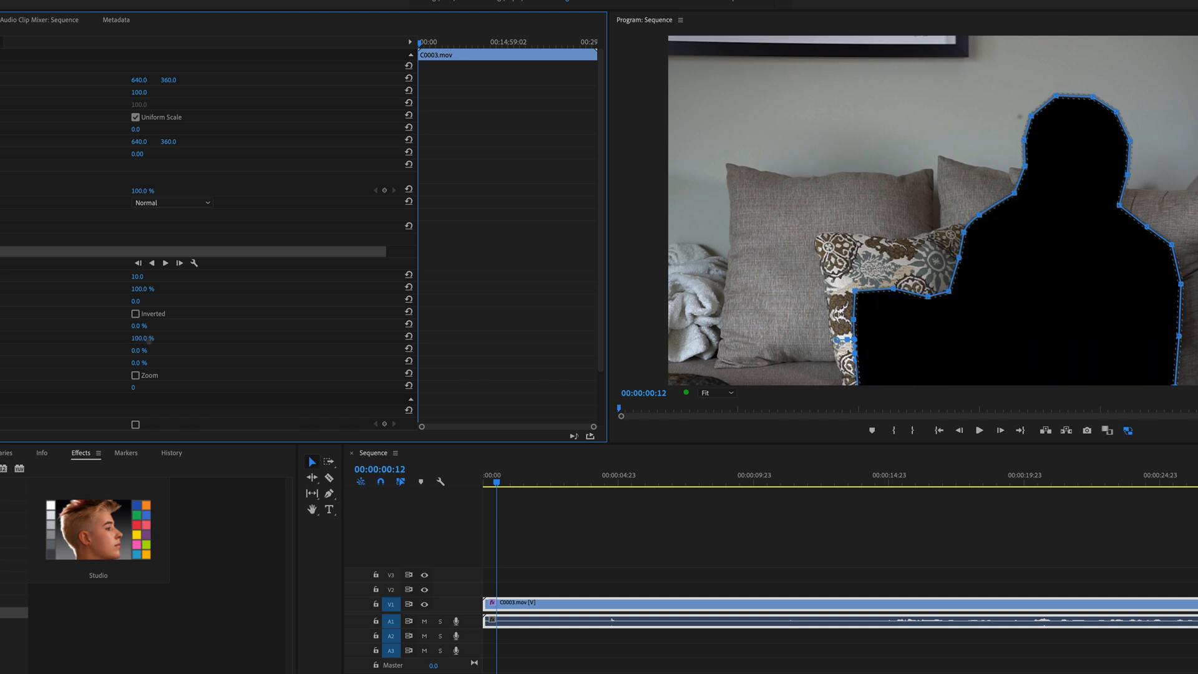
{"action": "left_click", "coordinate": [136, 314]}
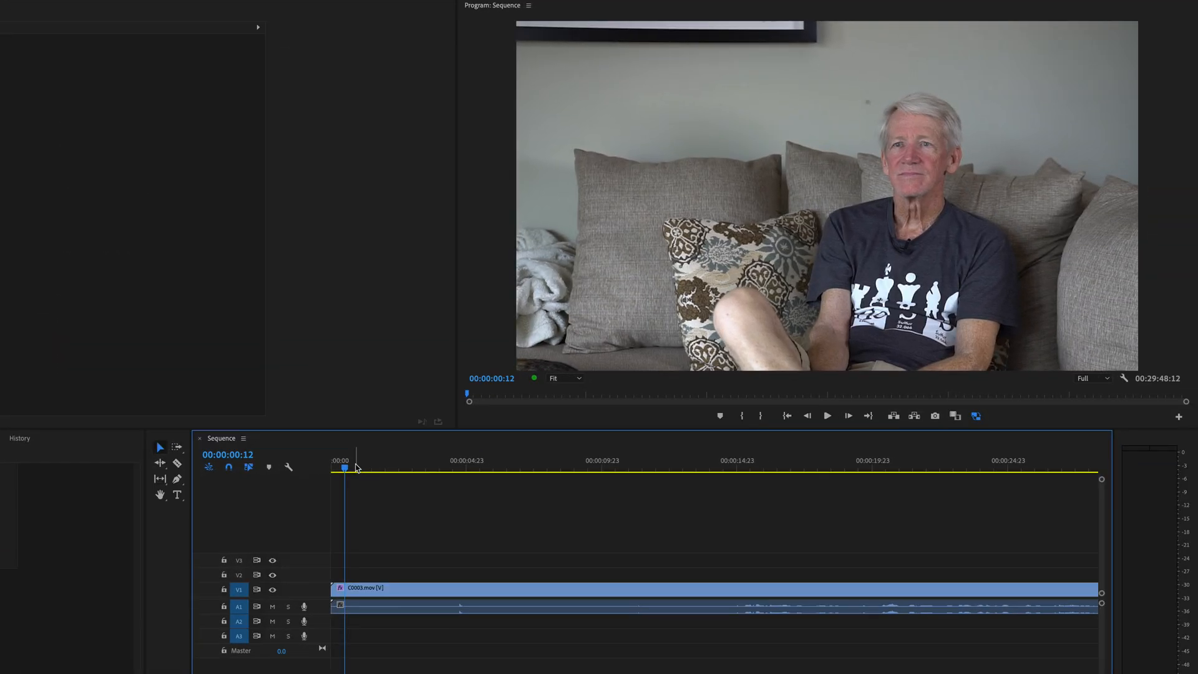
- Split off a short segment of the clip starting at 00:00:03:04 and add a frame hold to it
{"action": "key", "text": "space"}
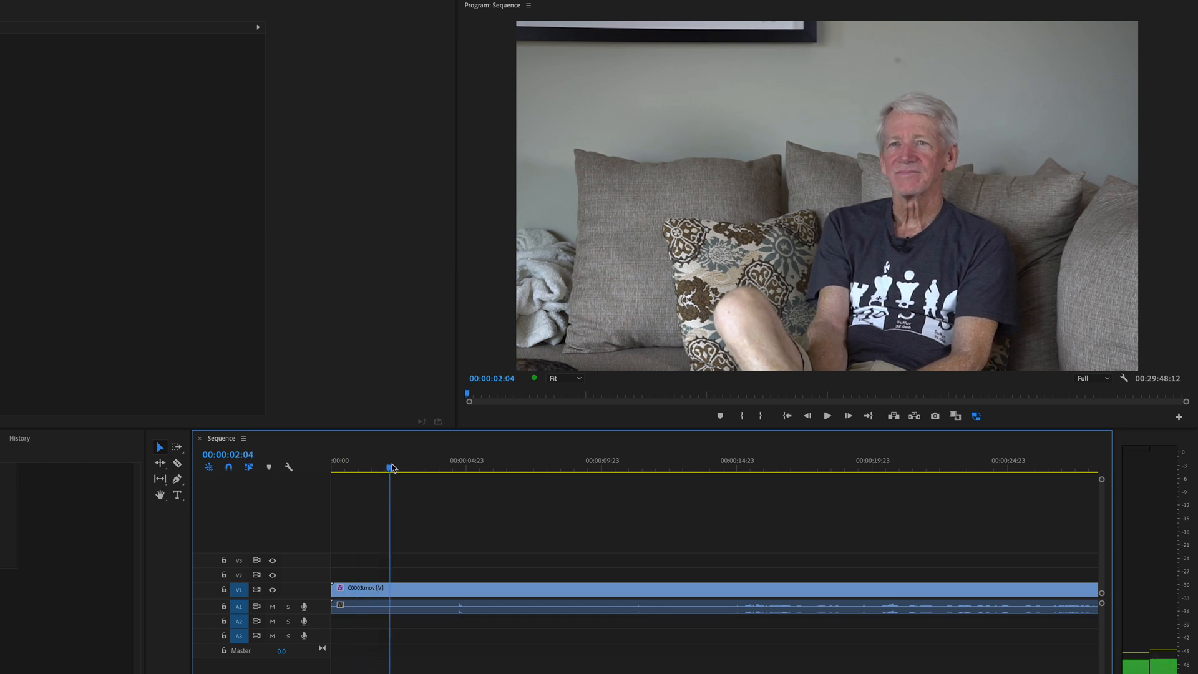
{"action": "right_click", "coordinate": [409, 589]}
{"action": "left_click", "coordinate": [437, 541]}
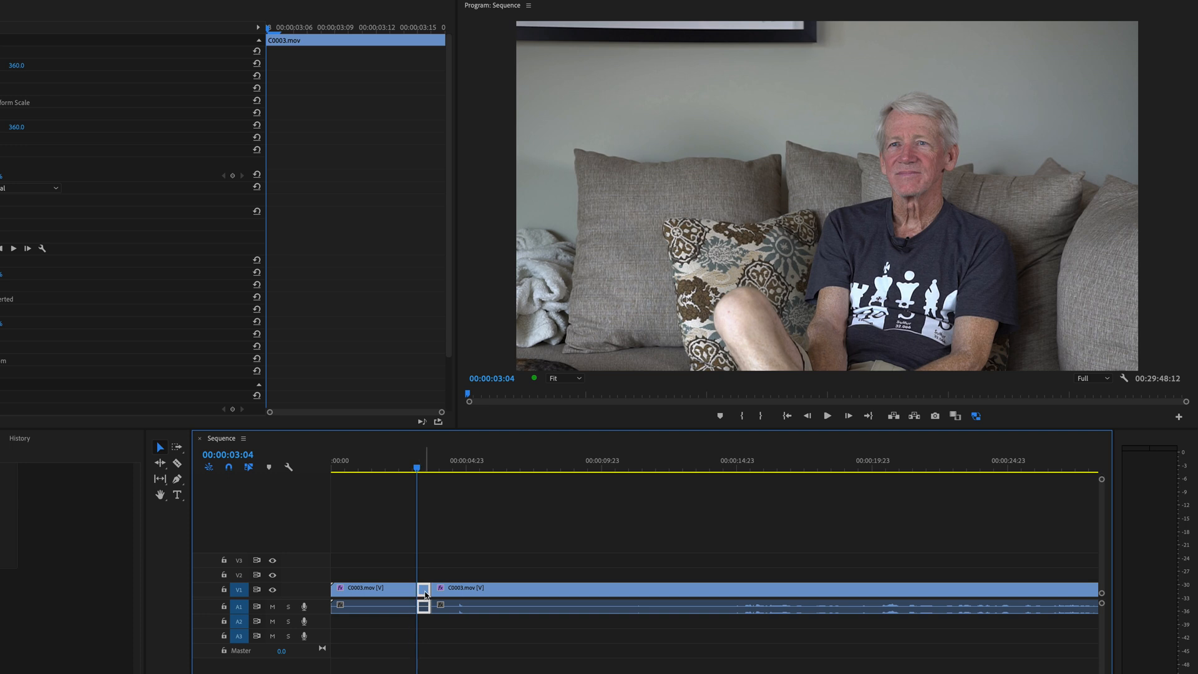
{"action": "right_click", "coordinate": [425, 595]}
{"action": "mouse_move", "coordinate": [426, 595]}
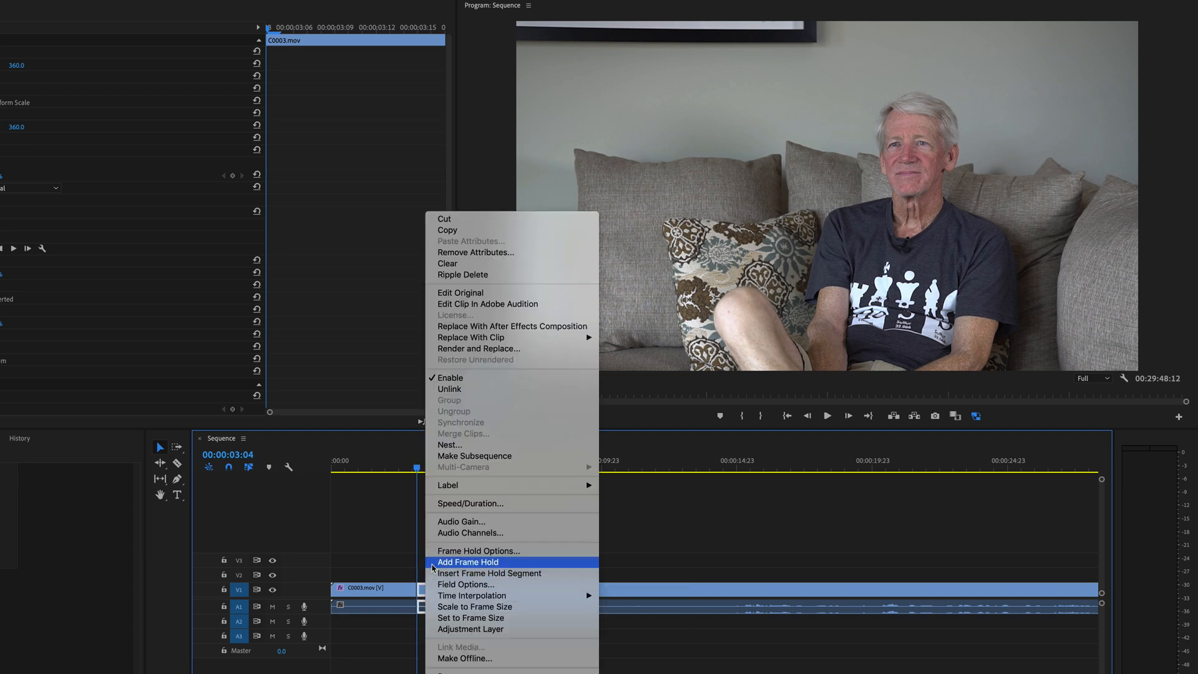
{"action": "left_click", "coordinate": [437, 561]}
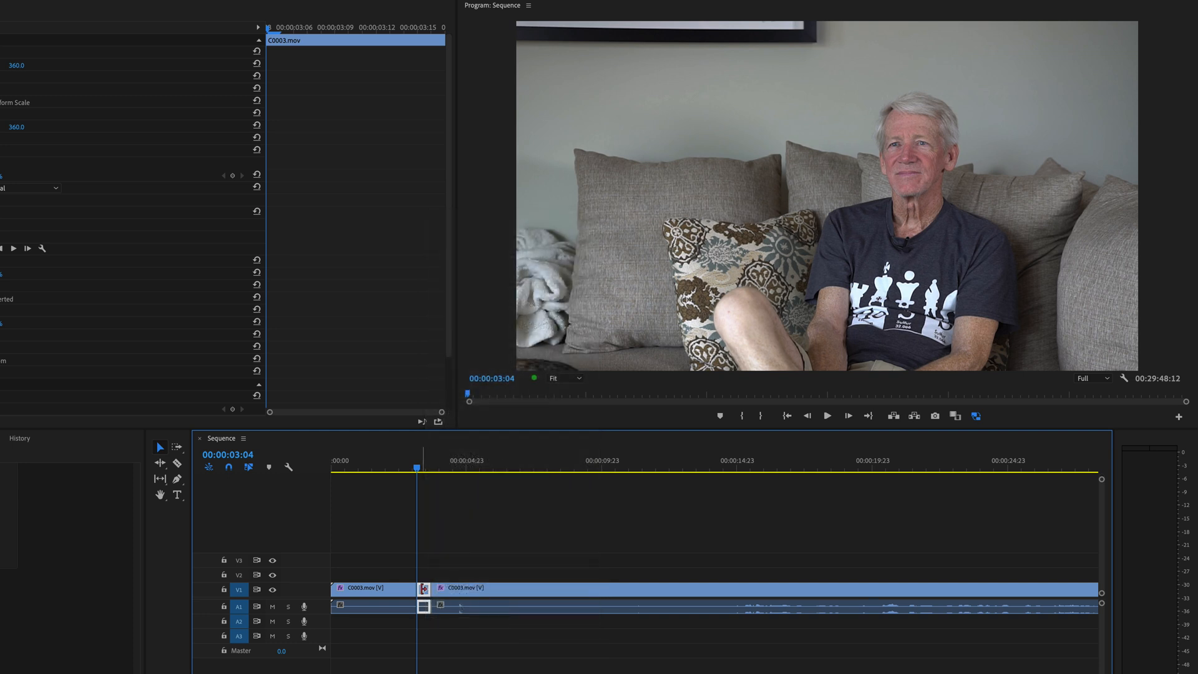
- Enable the Crop effect on the first C0003.mov segment, with the playhead at 00:00:00:21
{"action": "left_click", "coordinate": [355, 466]}
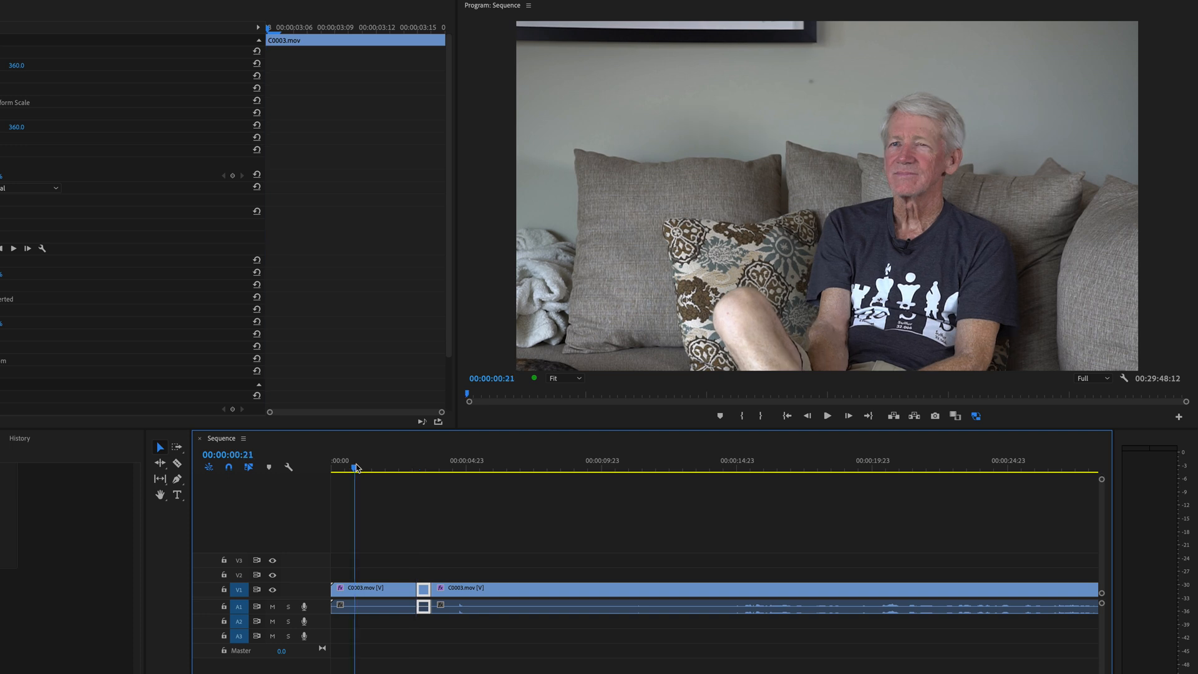
{"action": "left_click", "coordinate": [363, 590]}
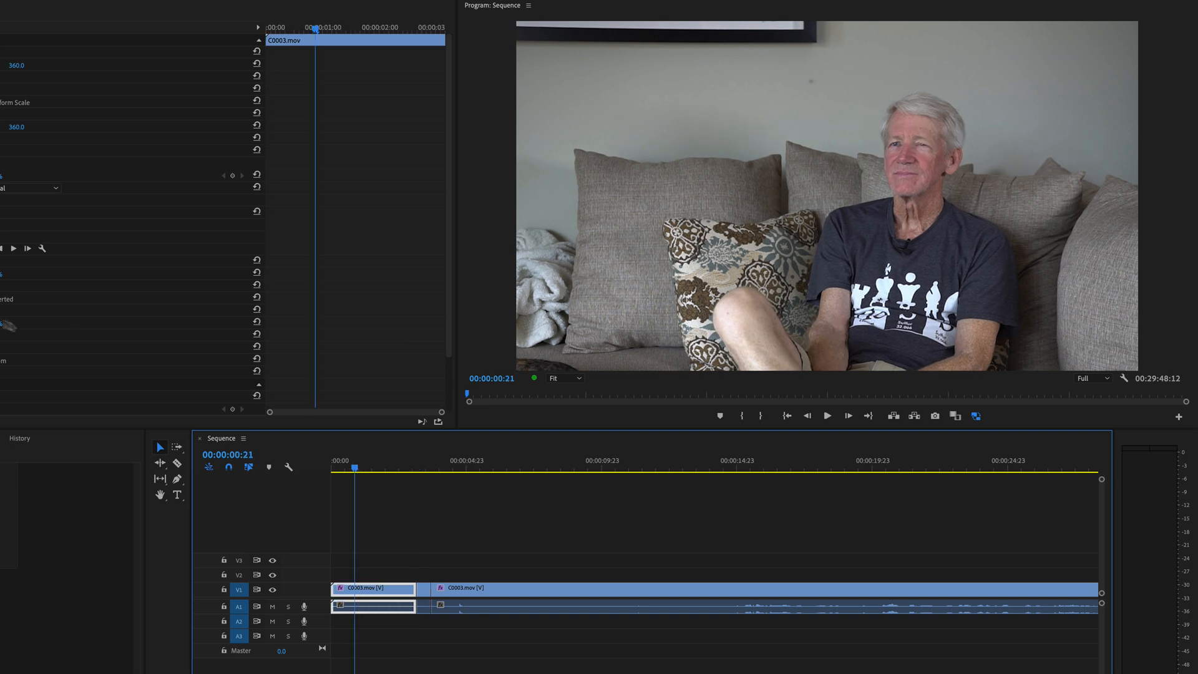
{"action": "left_click", "coordinate": [1, 224]}
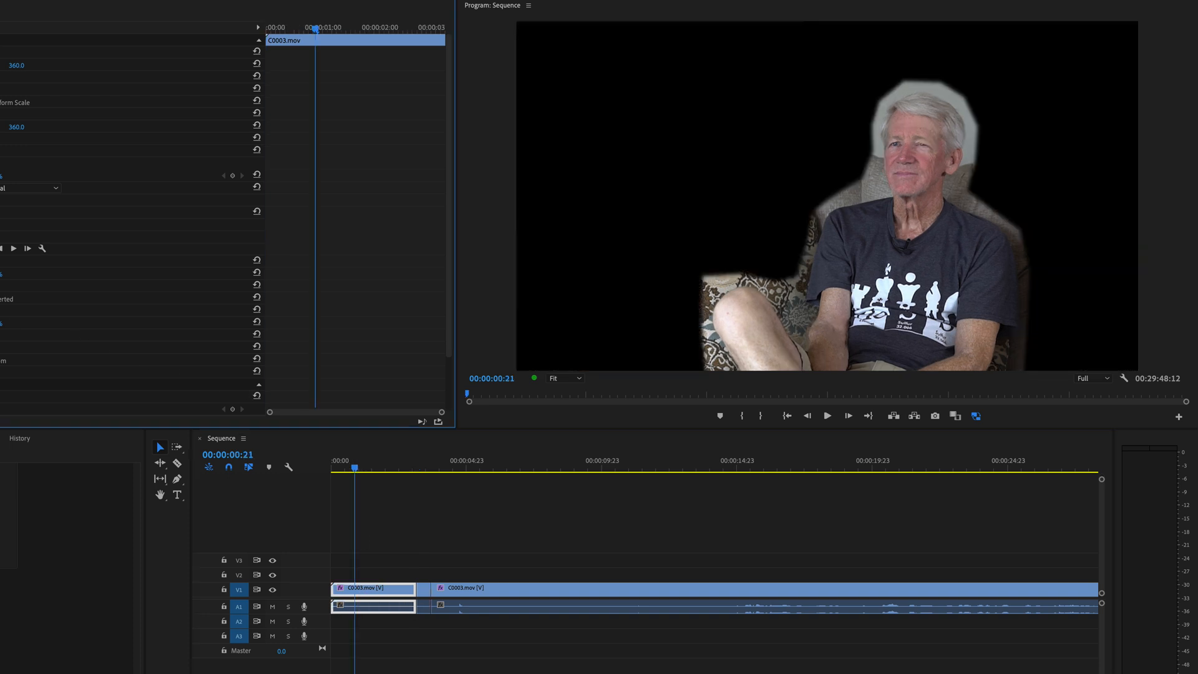
- Move the first segment's video up to V2 and place the frame-hold segment beneath it on V1, matching its length
{"action": "left_click_drag", "start_coordinate": [365, 589], "coordinate": [365, 574]}
{"action": "left_click", "coordinate": [421, 591]}
{"action": "mouse_move", "coordinate": [421, 590]}
{"action": "left_mouse_down"}
{"action": "mouse_move", "coordinate": [338, 590]}
{"action": "mouse_move", "coordinate": [416, 590]}
{"action": "left_mouse_up"}
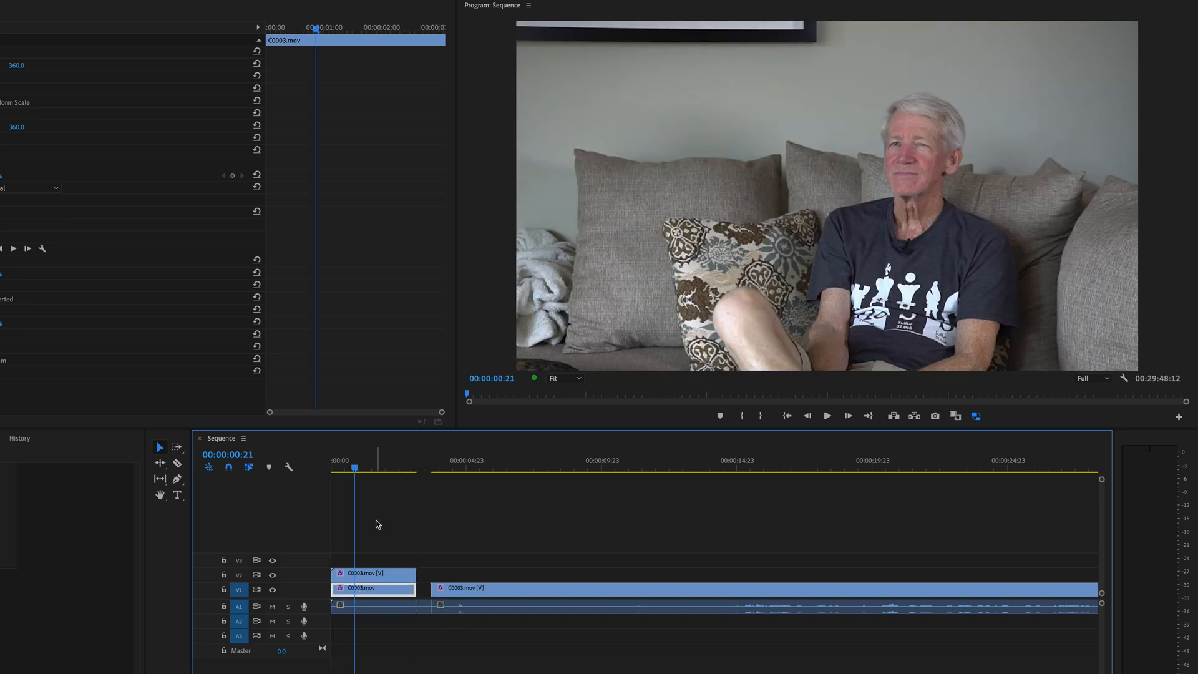
- Remove the Crop effect from the frame-hold clip on V1
{"action": "left_click_drag", "start_coordinate": [337, 460], "coordinate": [391, 460]}
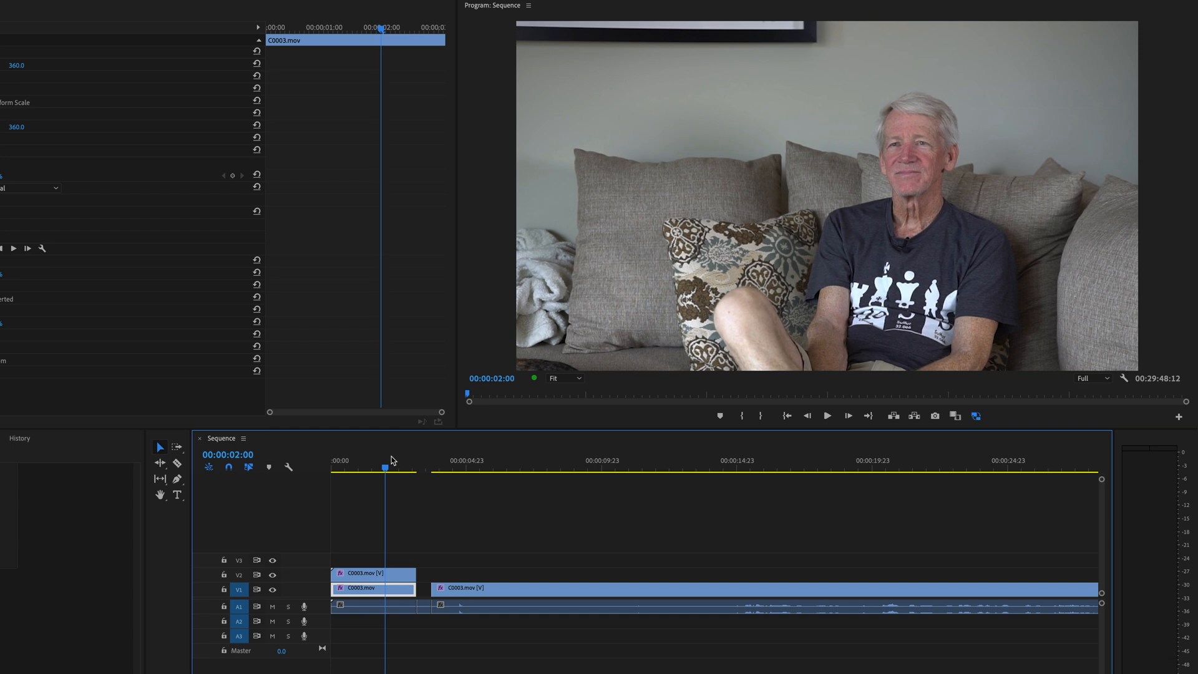
{"action": "left_click_drag", "start_coordinate": [391, 461], "coordinate": [385, 465]}
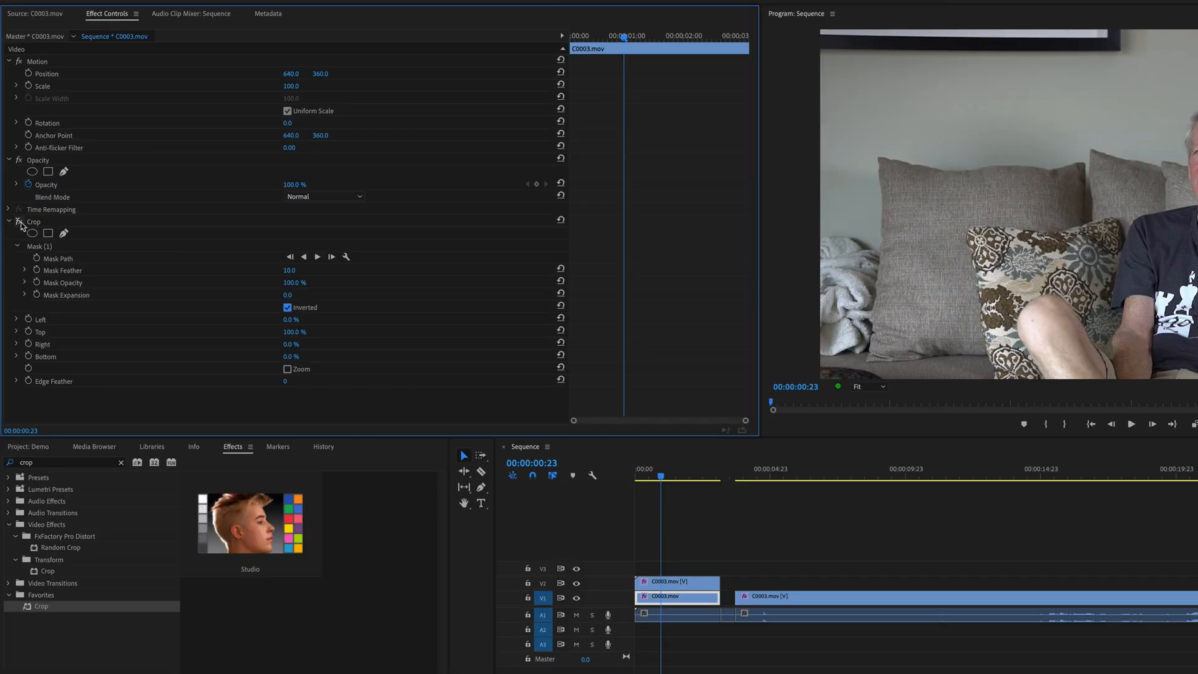
{"action": "left_click", "coordinate": [20, 222]}
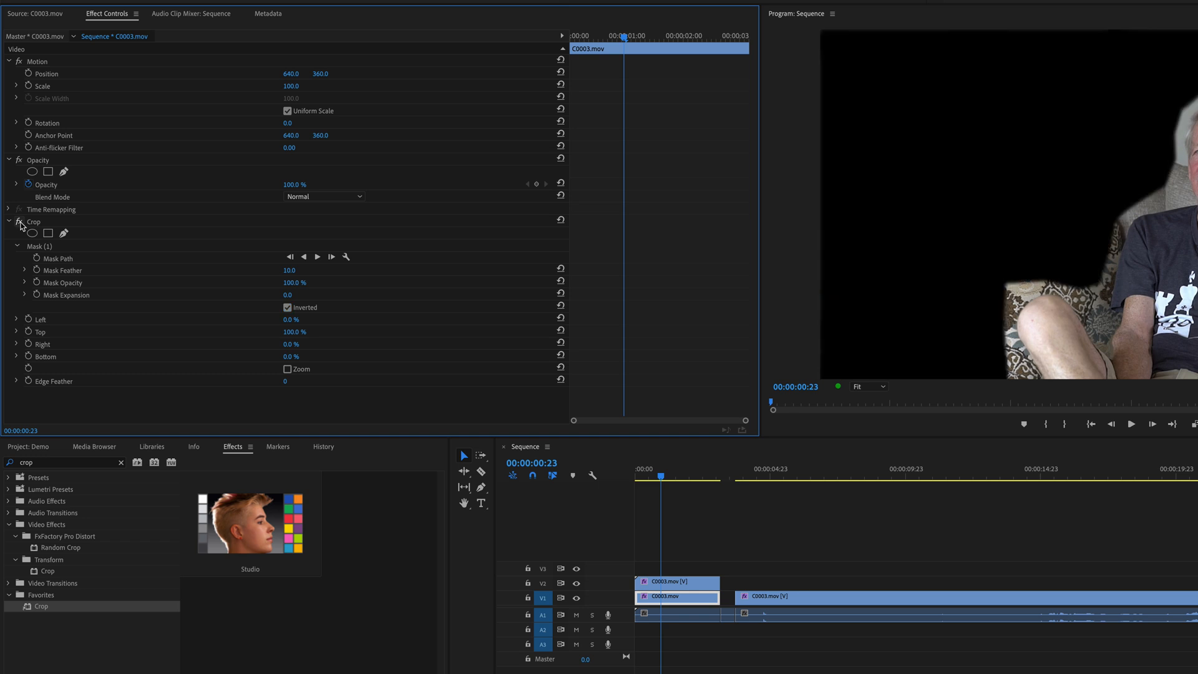
{"action": "left_click", "coordinate": [20, 222]}
{"action": "left_click", "coordinate": [32, 222]}
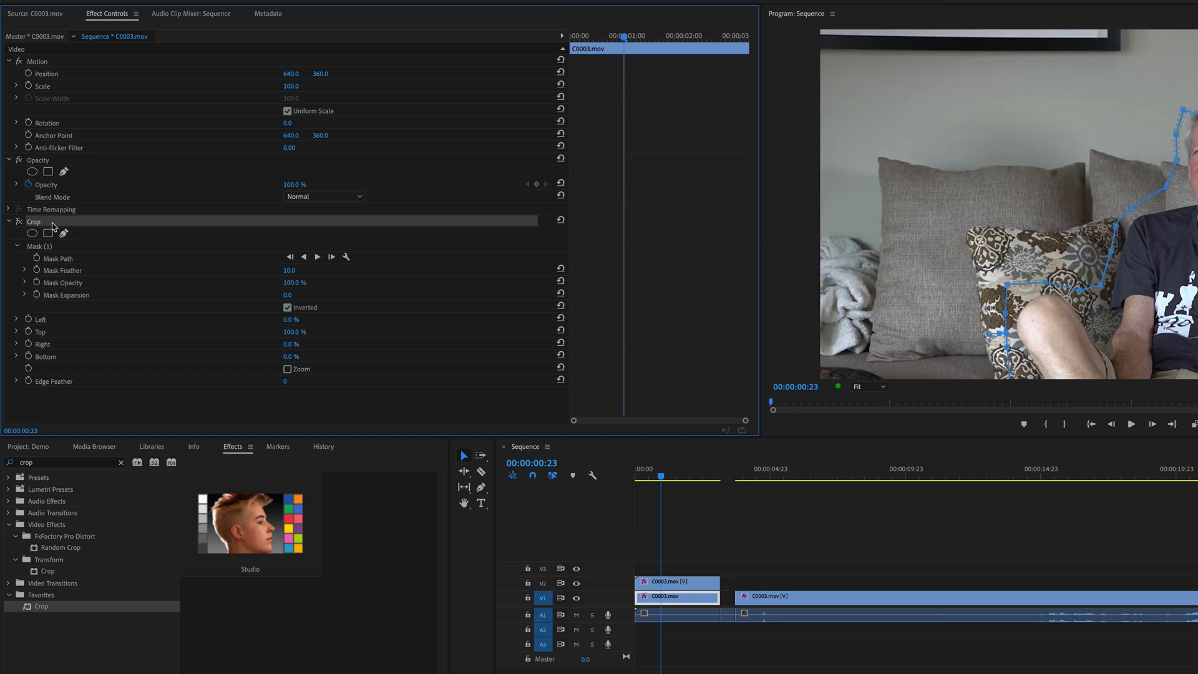
{"action": "key", "text": "Delete"}
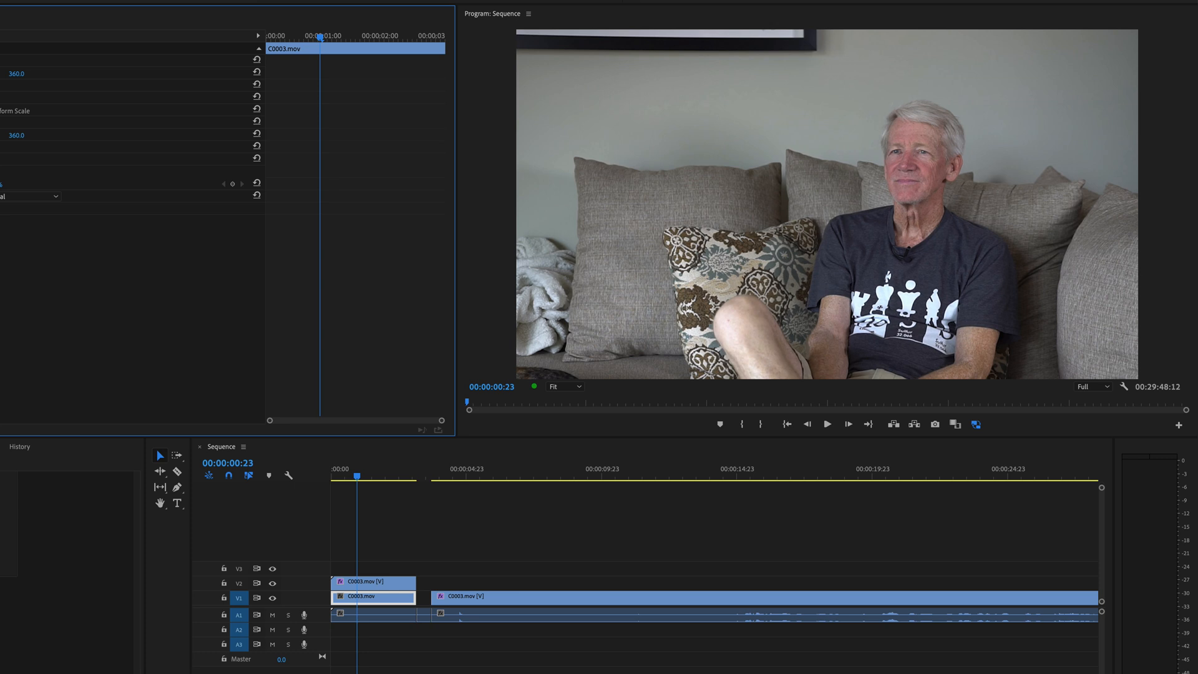
- Play the layered opening section twice from the start to check the wall behind the man
{"action": "key", "text": "Home"}
{"action": "key", "text": "space"}
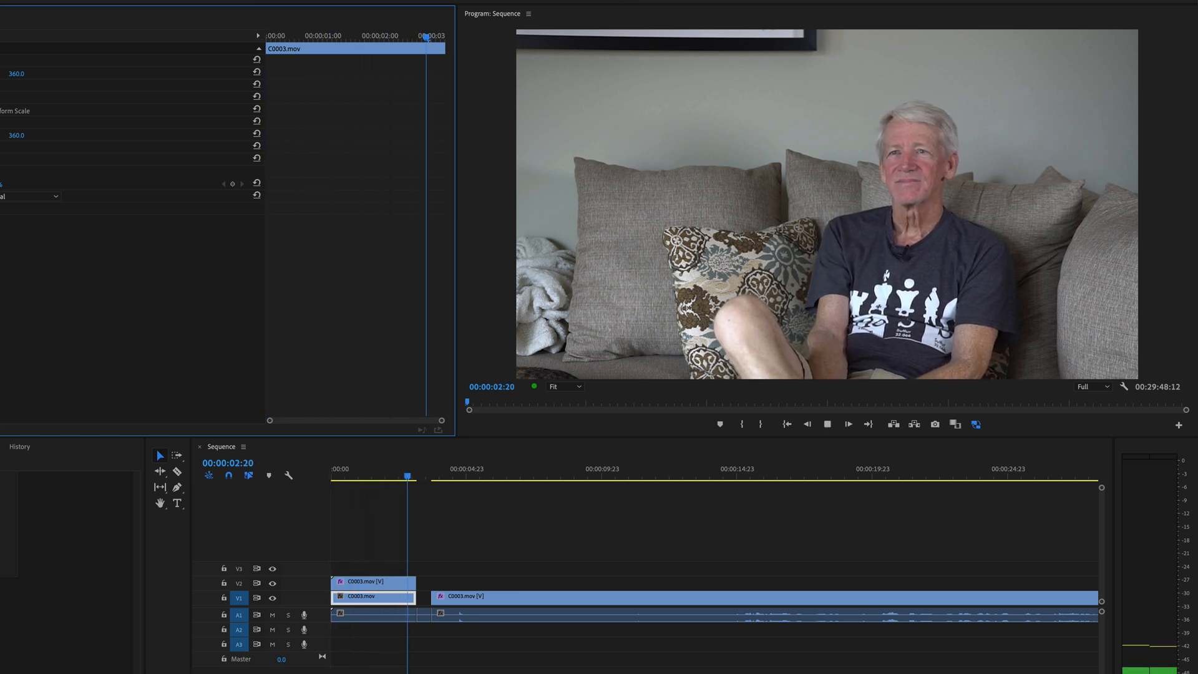
{"action": "key", "text": "space"}
{"action": "key", "text": "Home"}
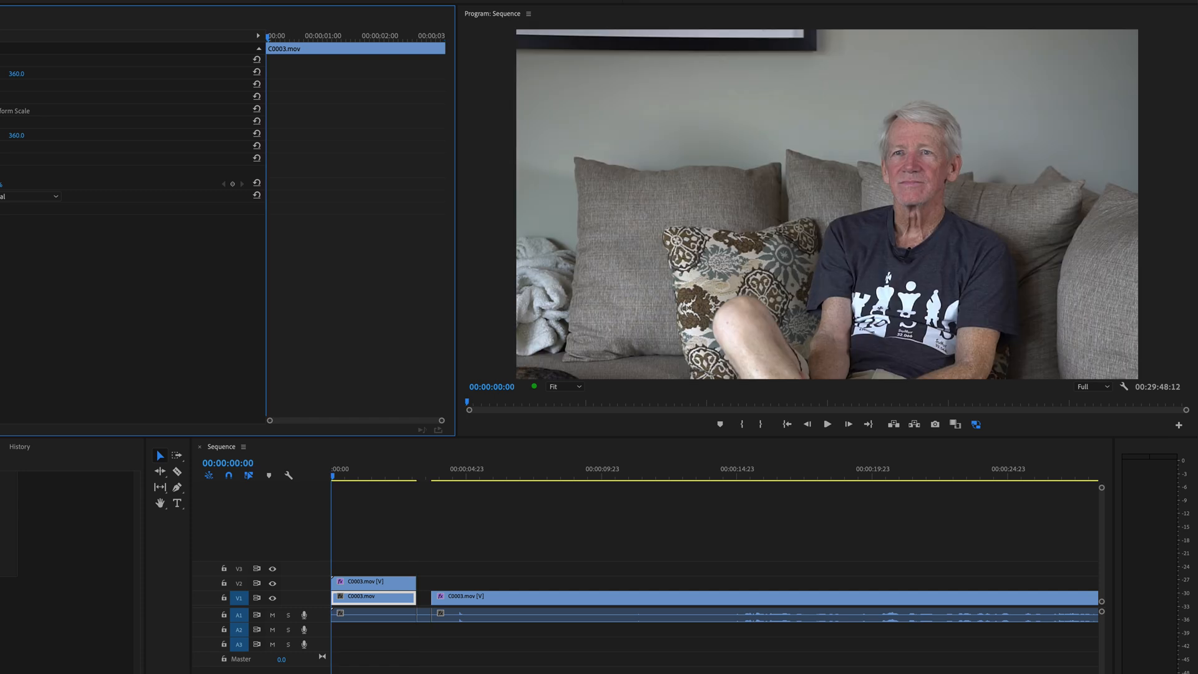
{"action": "key", "text": "space"}
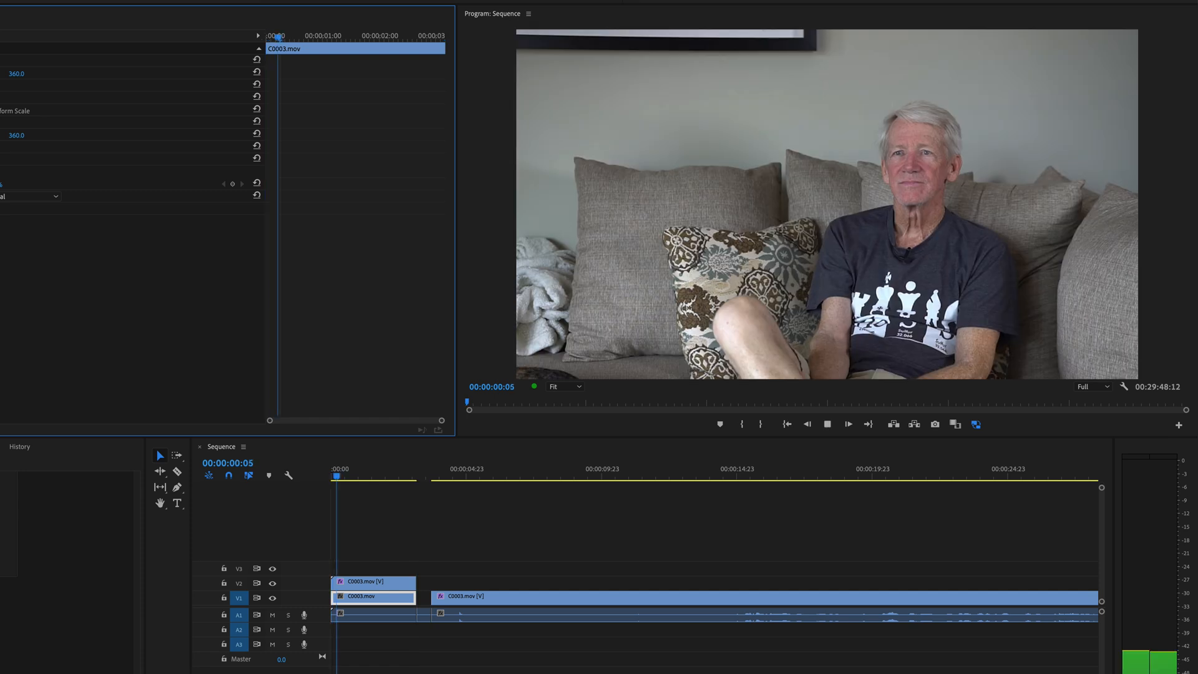
{"action": "key", "text": "space"}
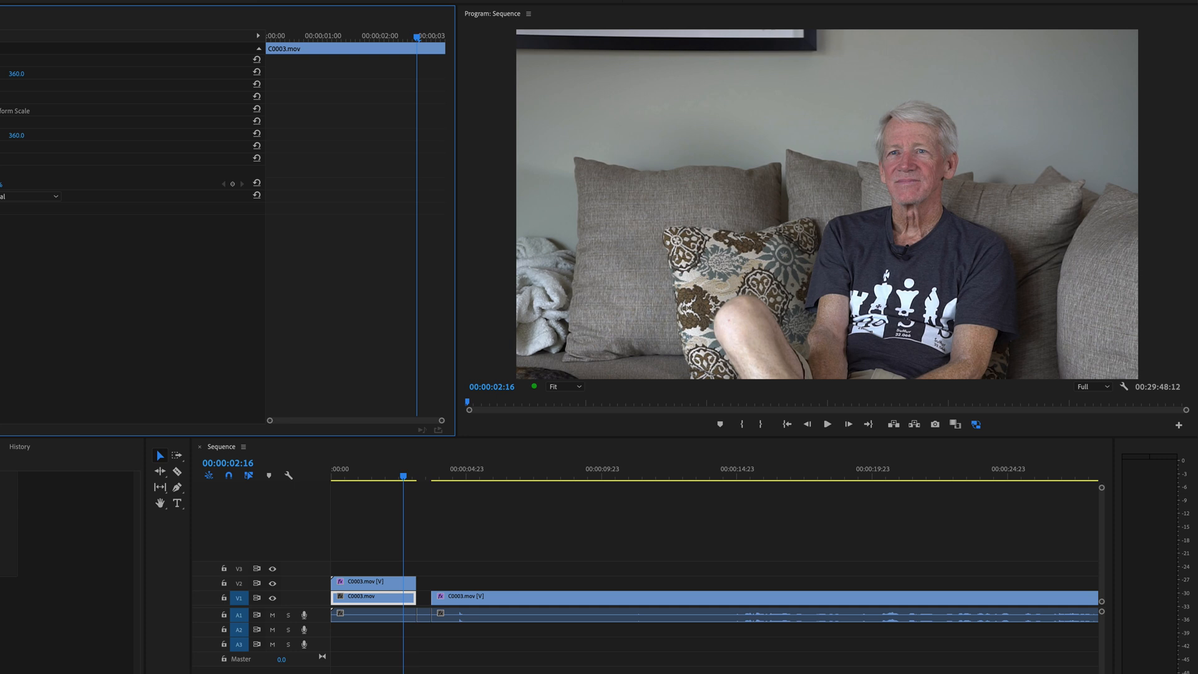
- Select the masked clip on V2 and return the playhead to the start of the sequence
{"action": "left_click", "coordinate": [376, 585]}
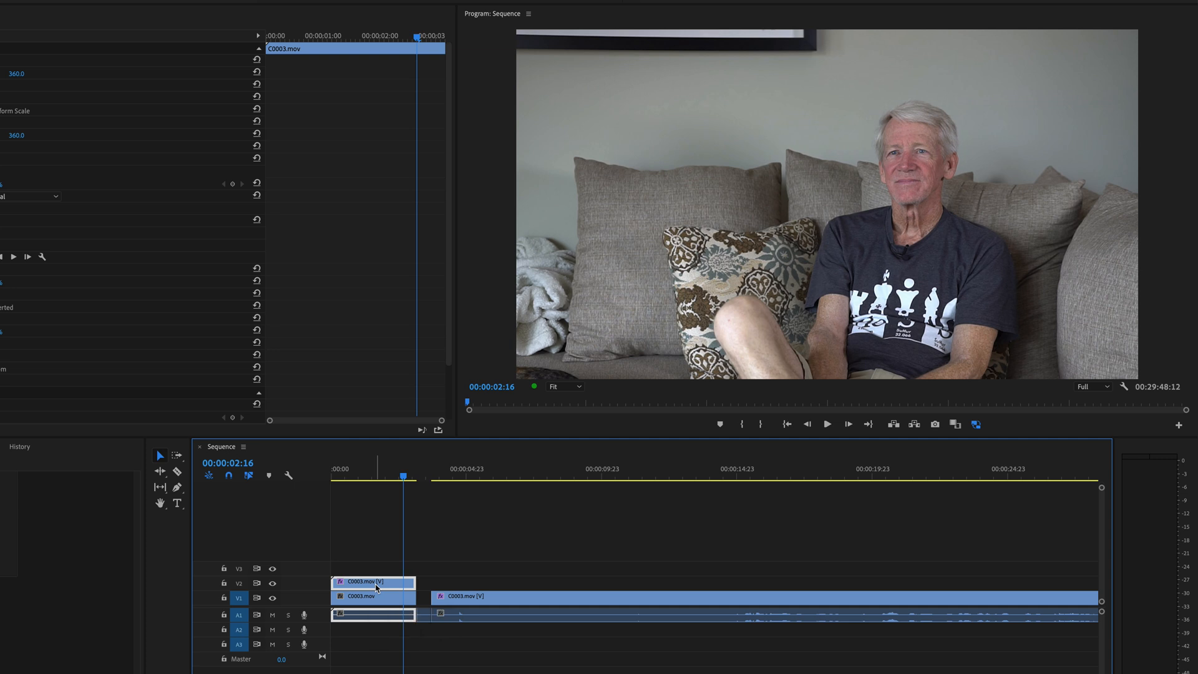
{"action": "key", "text": "Home"}
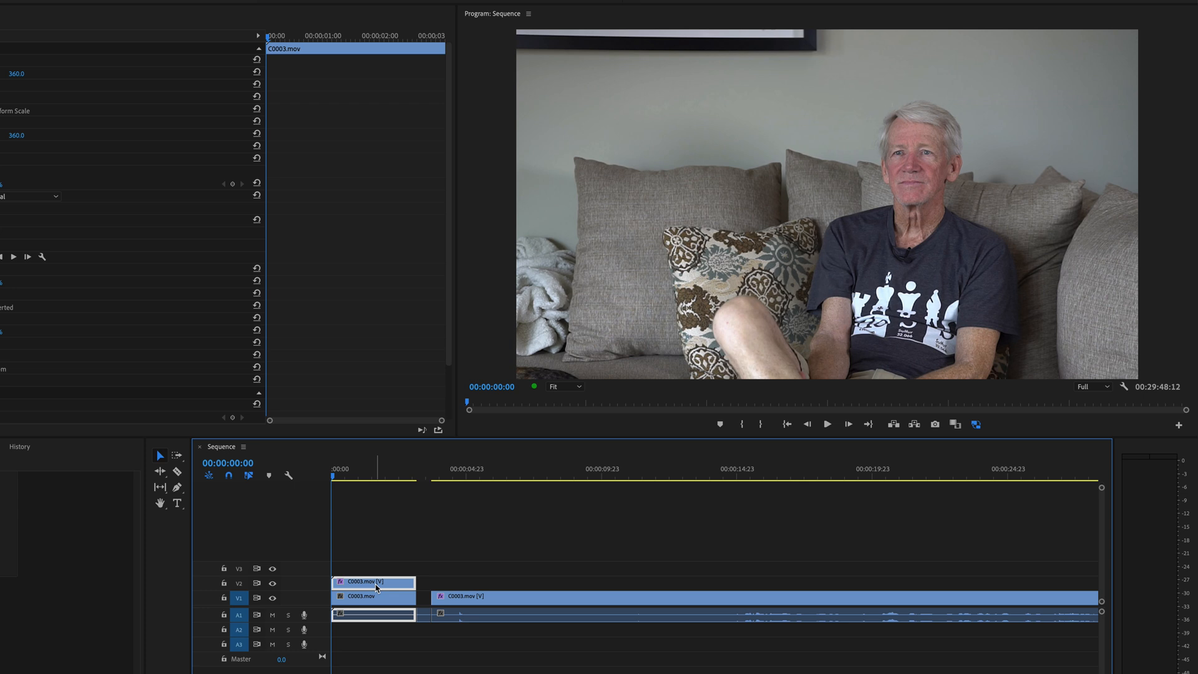